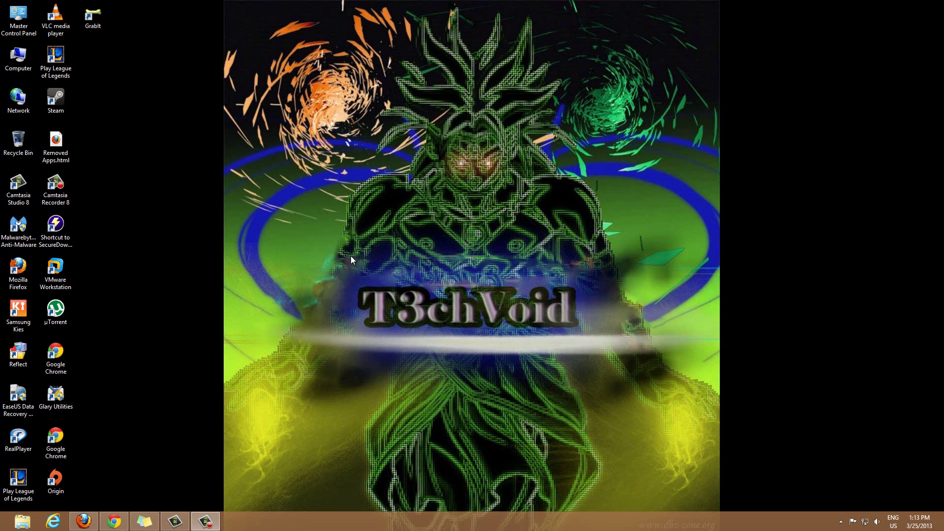
- Open the Computer window, widen and centre it, and show the System properties page
double_click(29, 55)
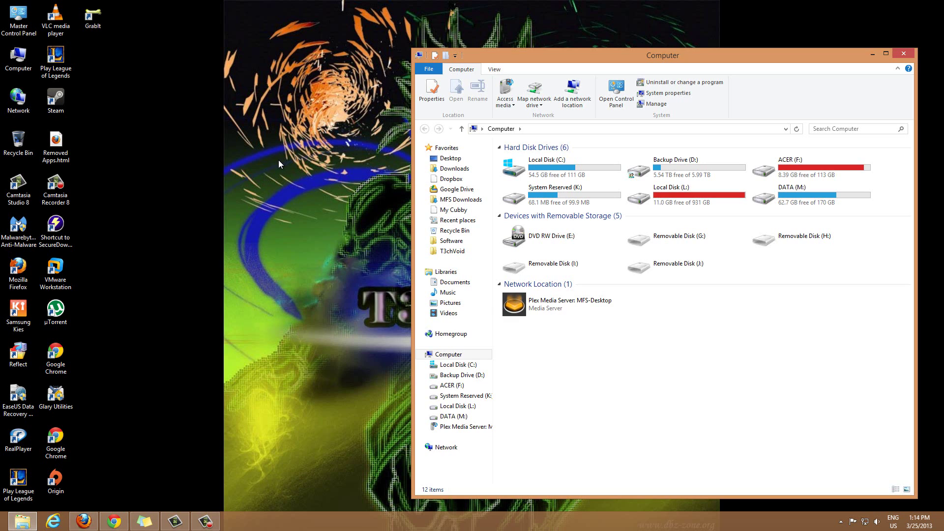
mouse_move(454, 295)
drag(414, 288, 332, 291)
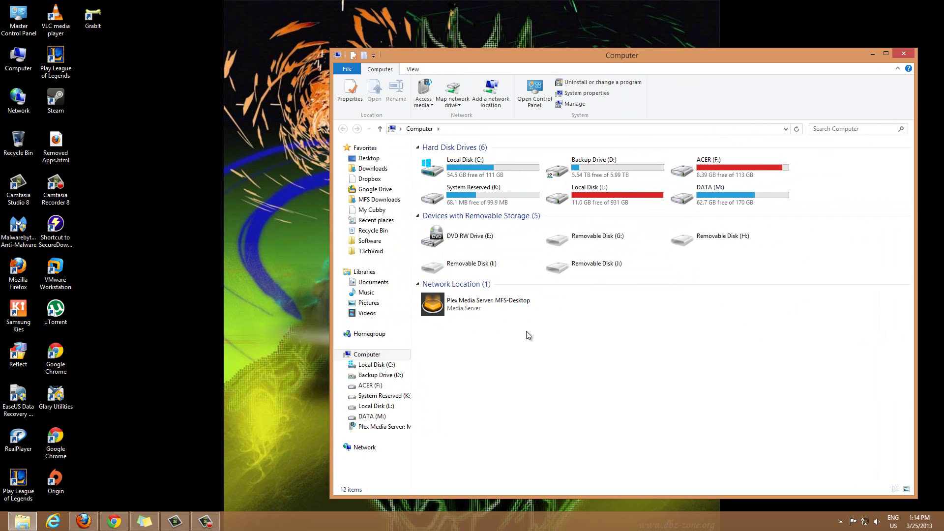
mouse_move(722, 57)
mouse_down()
mouse_move(659, 72)
mouse_move(579, 60)
mouse_up()
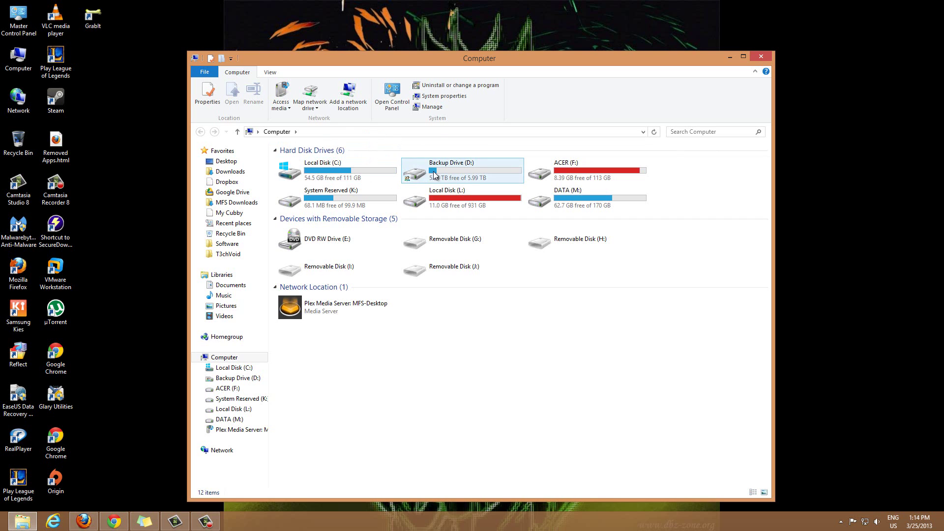
mouse_move(452, 171)
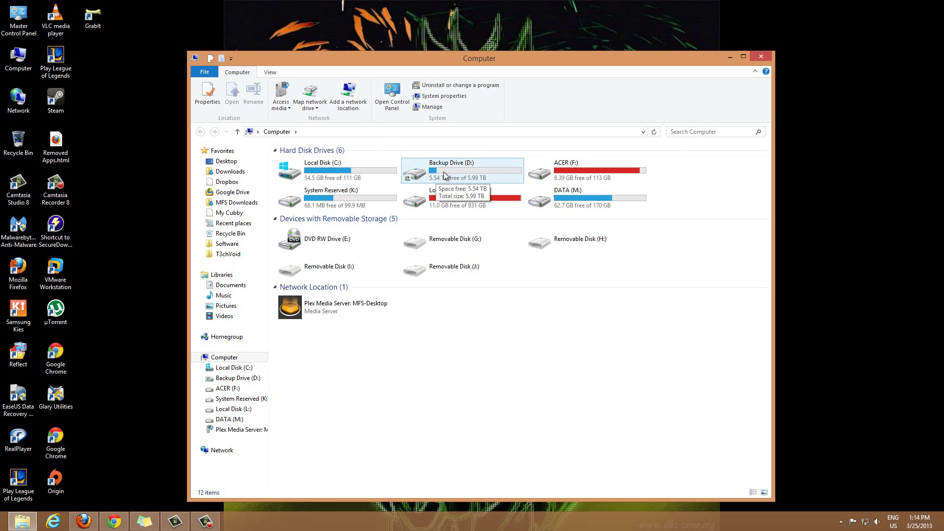
click(443, 96)
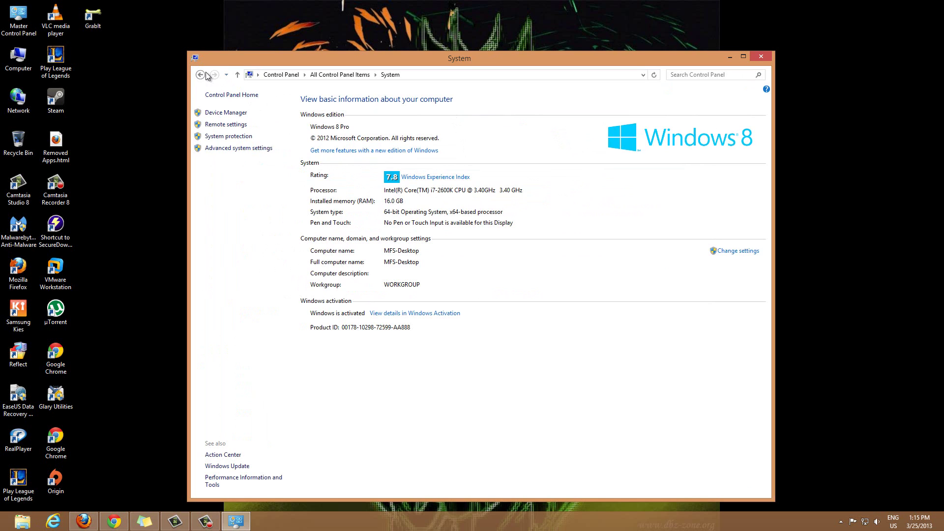
- Navigate back to the Computer drive list, selecting Local Disk (C:) along the way
click(202, 74)
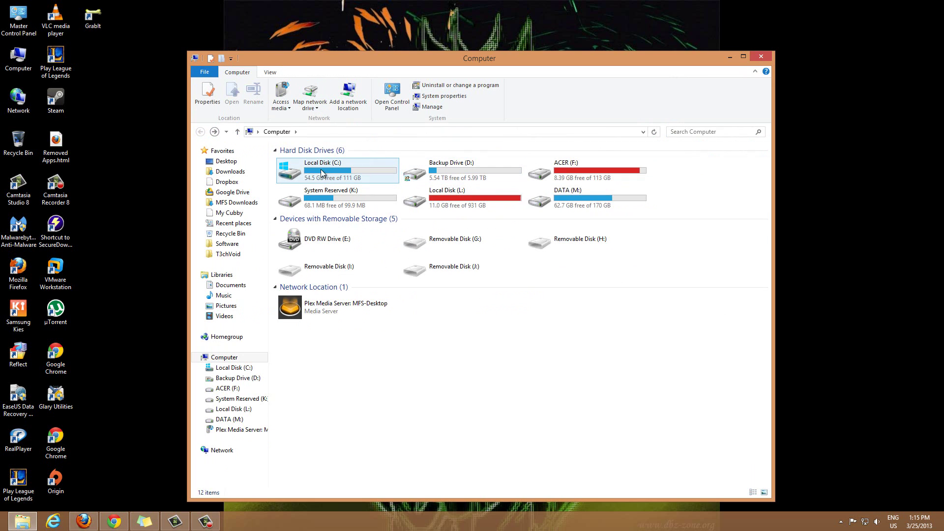
mouse_move(325, 177)
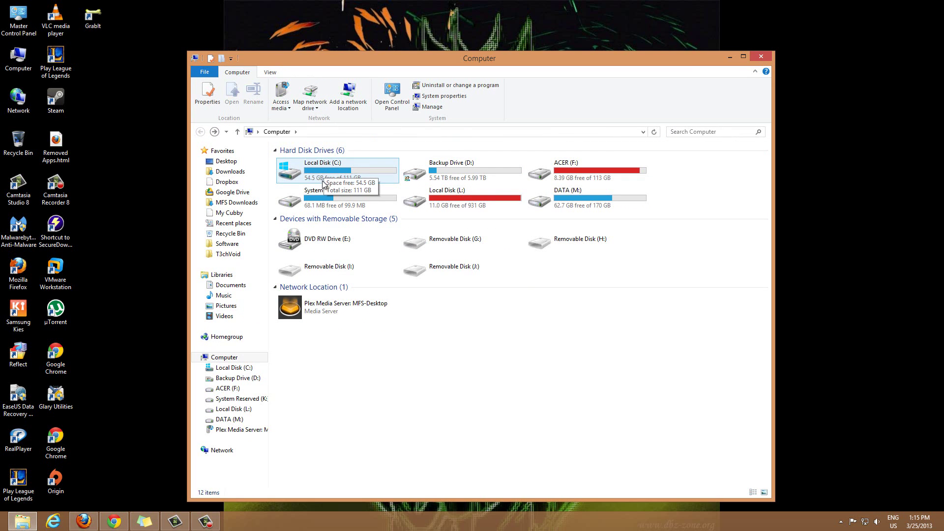
click(338, 178)
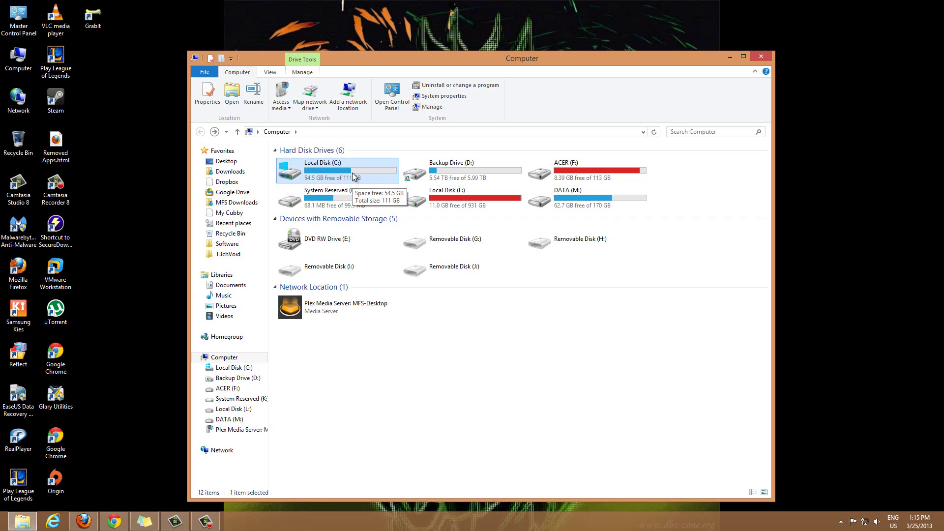
click(215, 133)
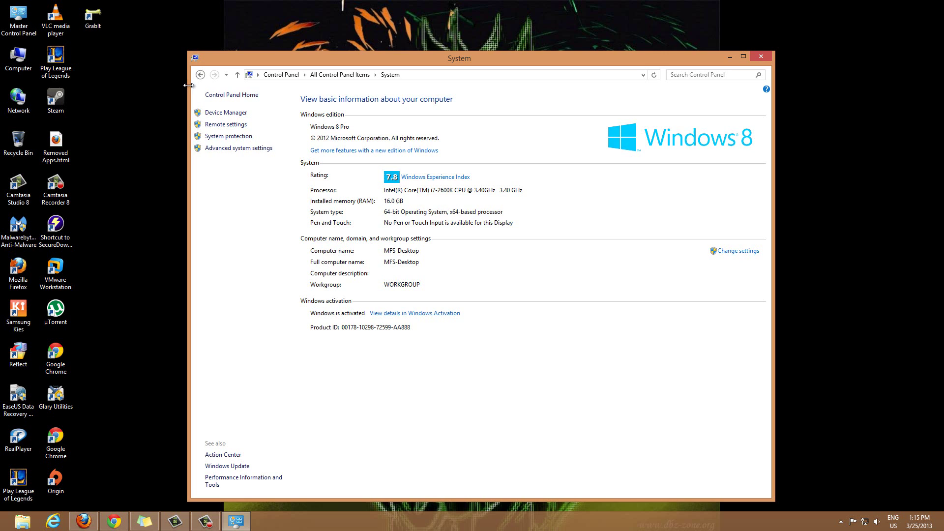
click(201, 74)
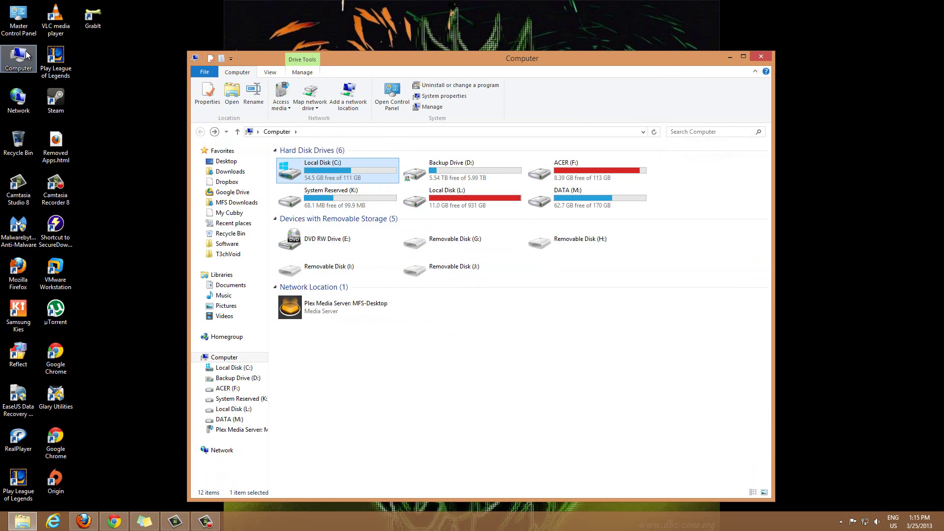
- Open the System page via the desktop Computer icon's Properties, closing and reopening it once
click(730, 56)
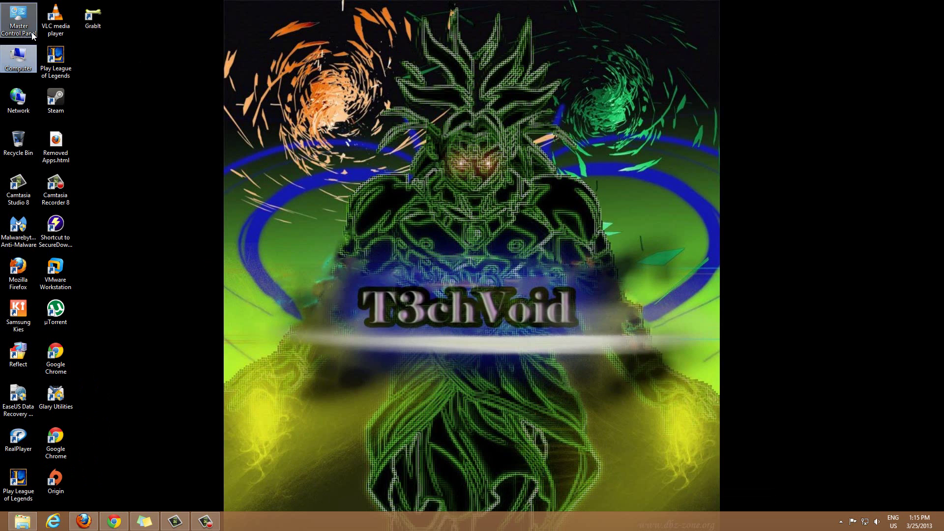
right_click(18, 57)
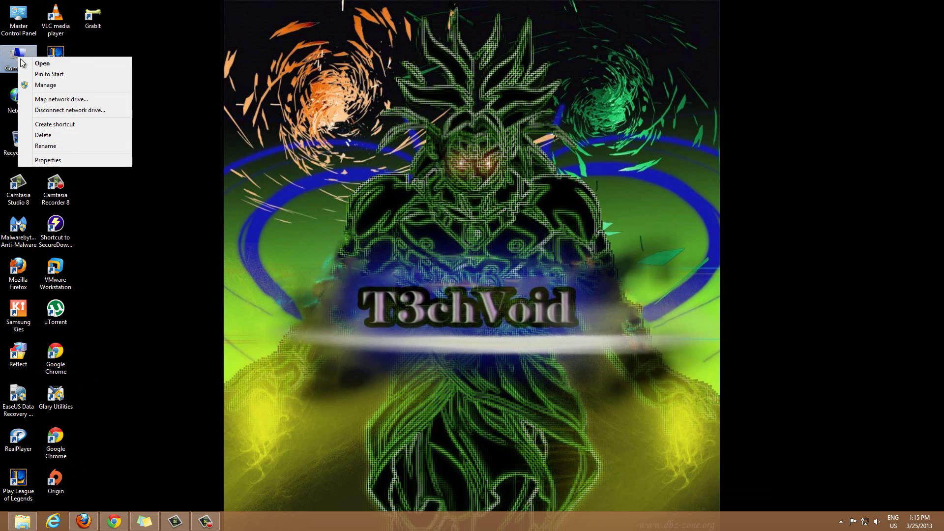
click(100, 161)
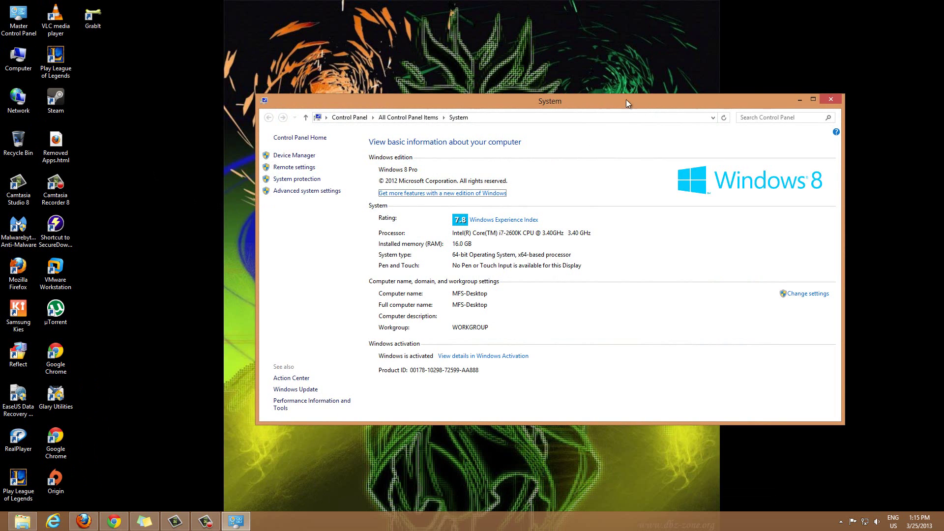
click(831, 100)
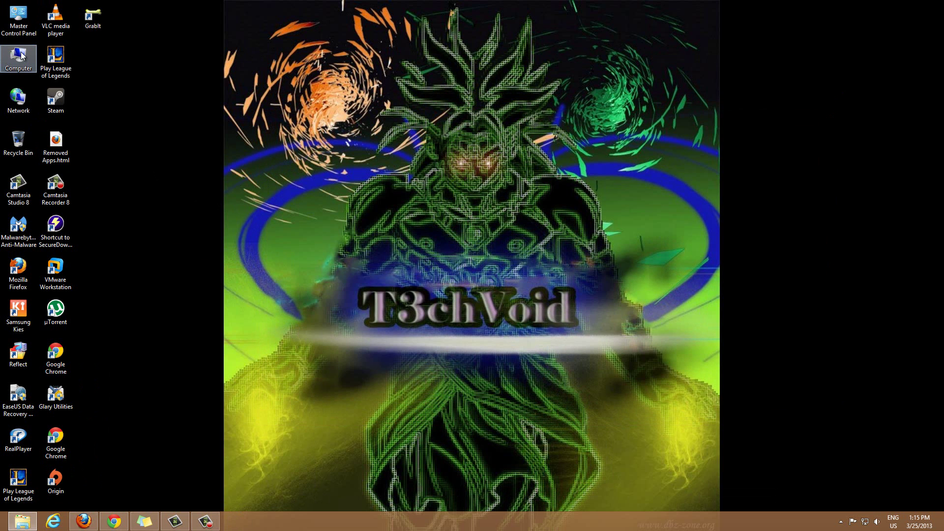
right_click(21, 55)
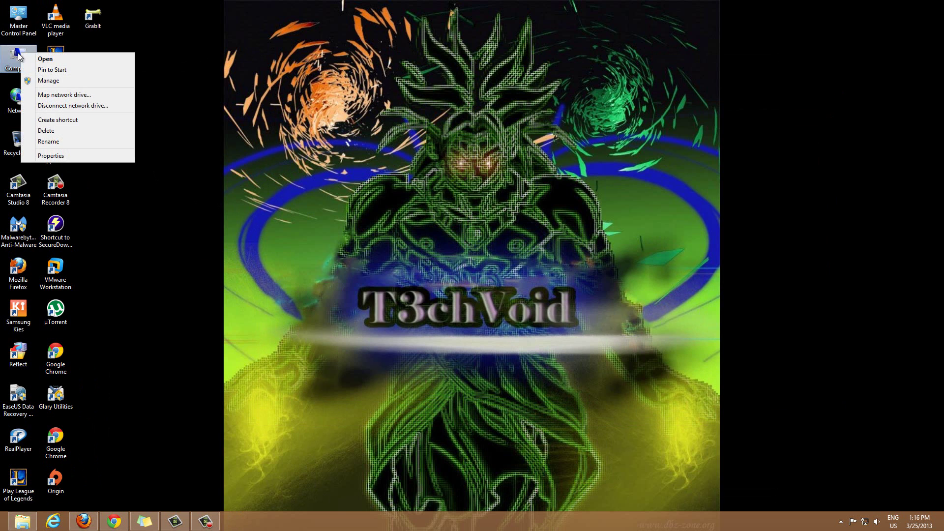
click(55, 156)
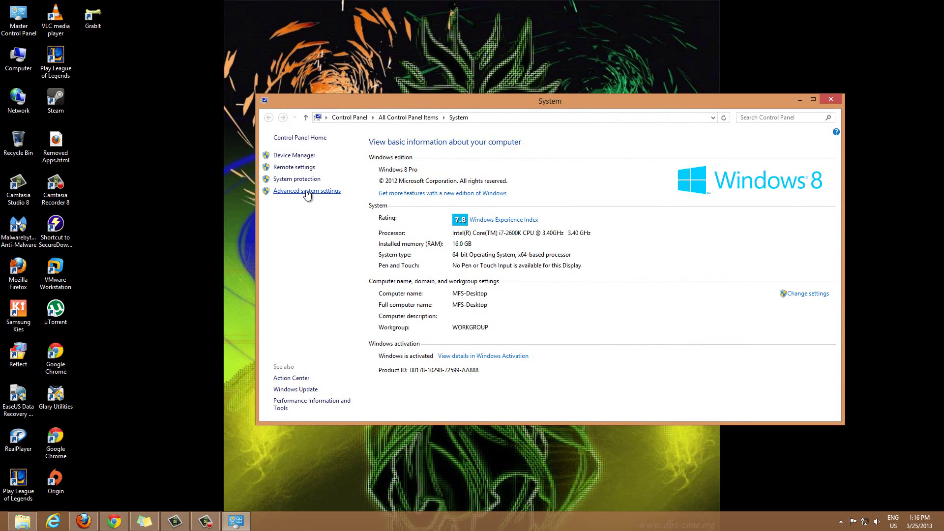
- Open Advanced system settings, centre the dialog, and open the Performance settings
click(307, 191)
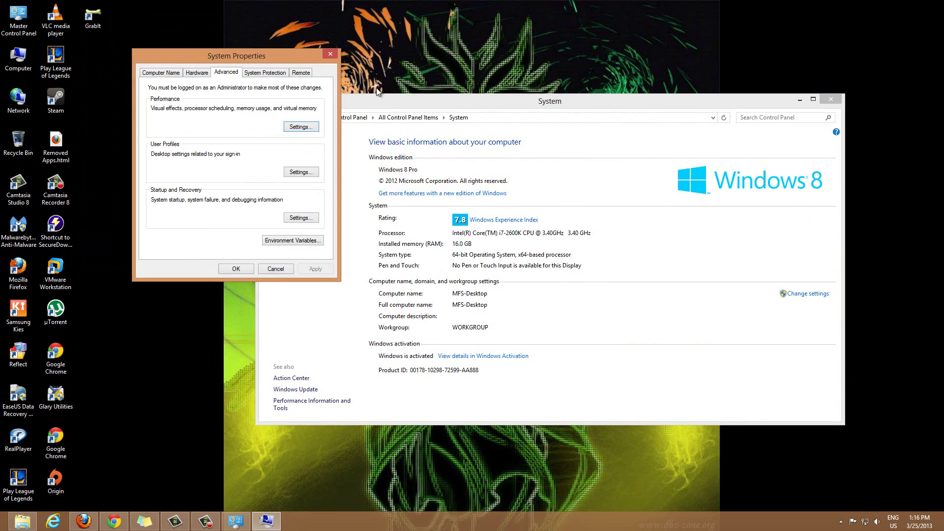
drag(149, 20, 415, 117)
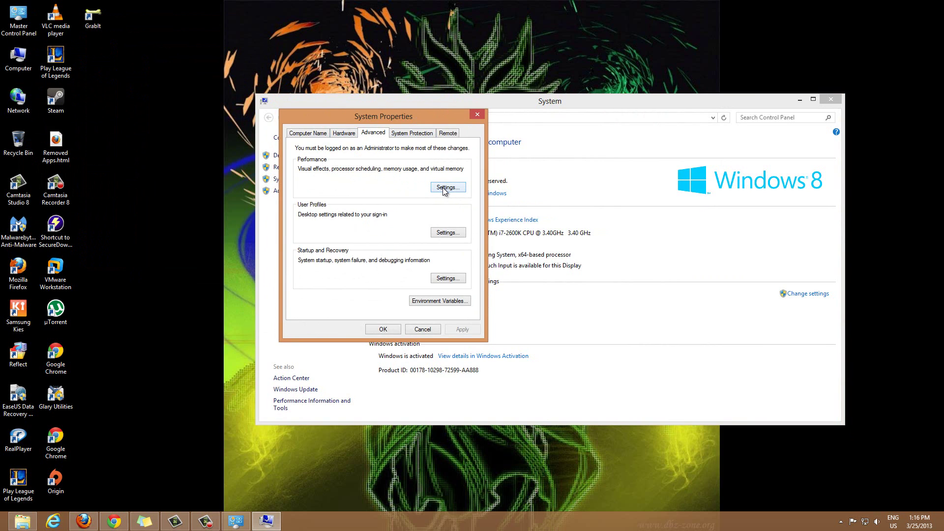
click(444, 189)
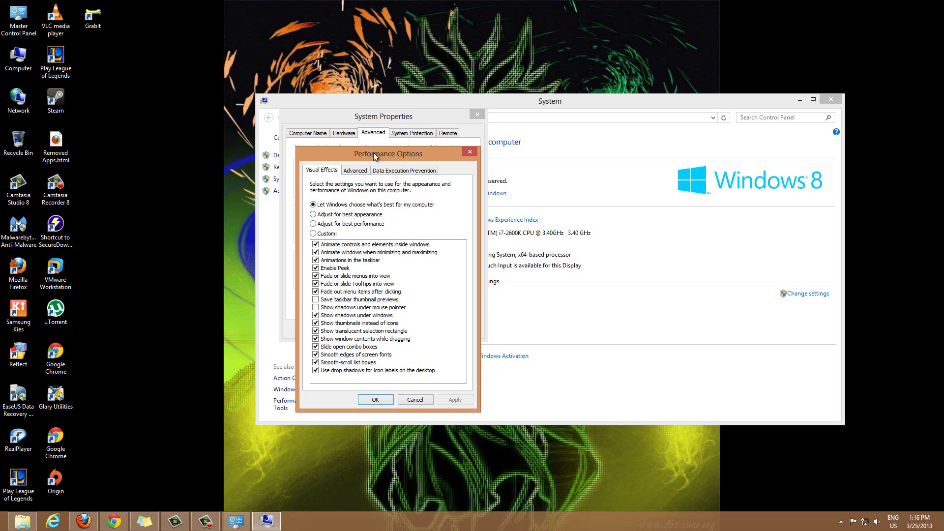
- Move Performance Options aside and view its Advanced tab showing the 2304 MB paging total
drag(378, 155, 503, 143)
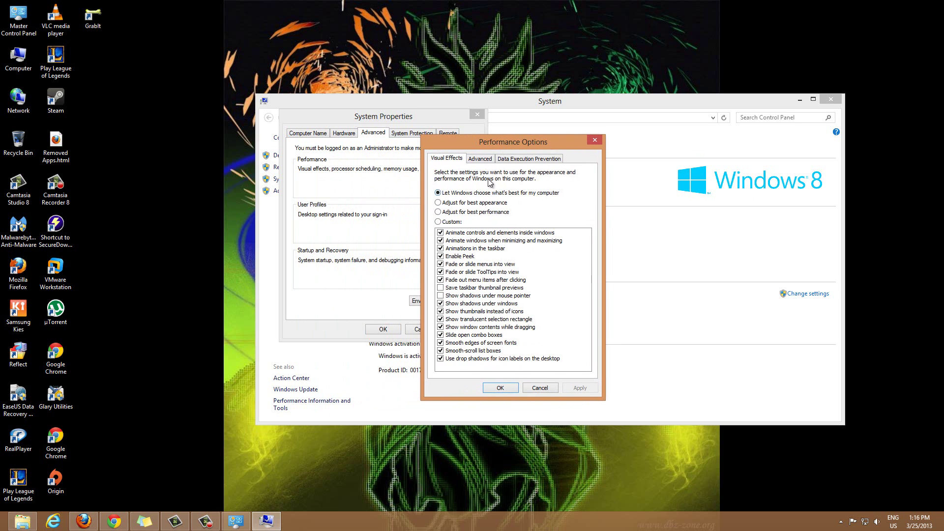
click(482, 163)
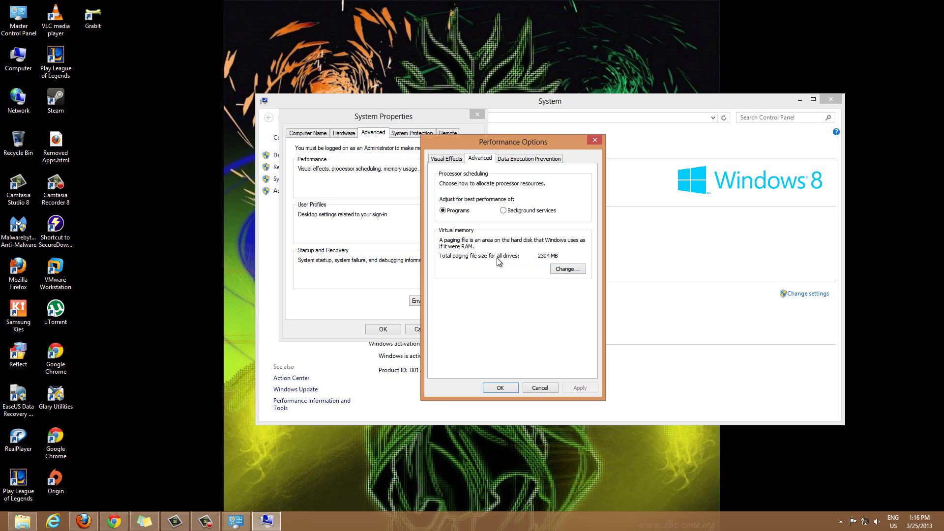
- Open the Virtual Memory dialog and uncheck automatic paging file management for all drives
click(567, 269)
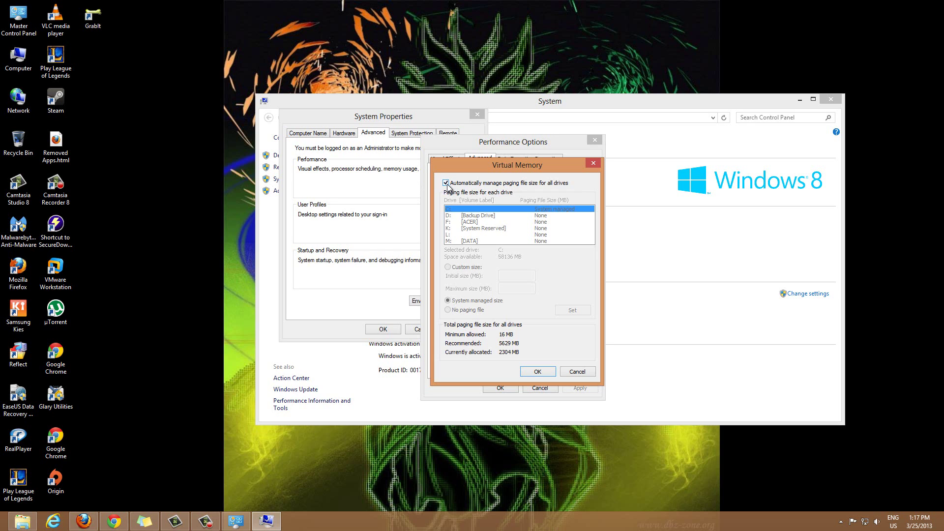
click(446, 185)
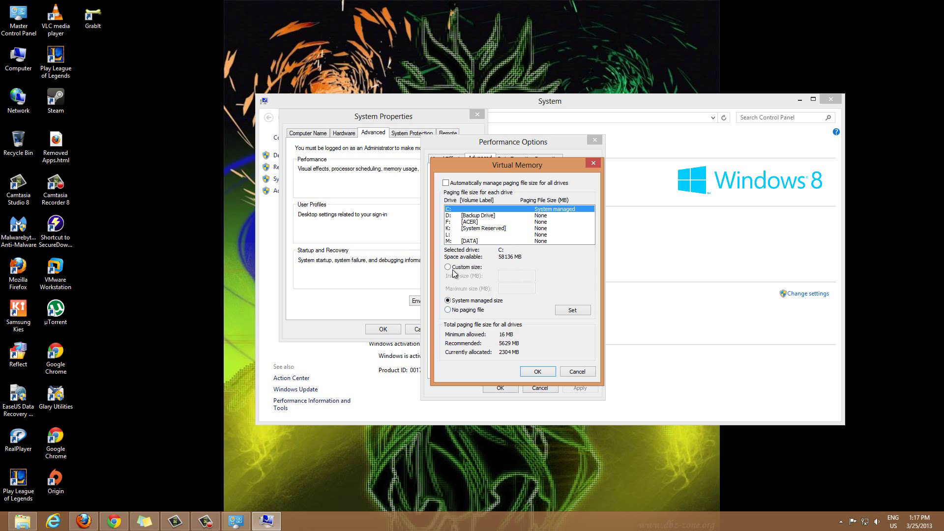
- Choose Custom size for drive C with 2000 MB initial and 5629 MB maximum
click(448, 268)
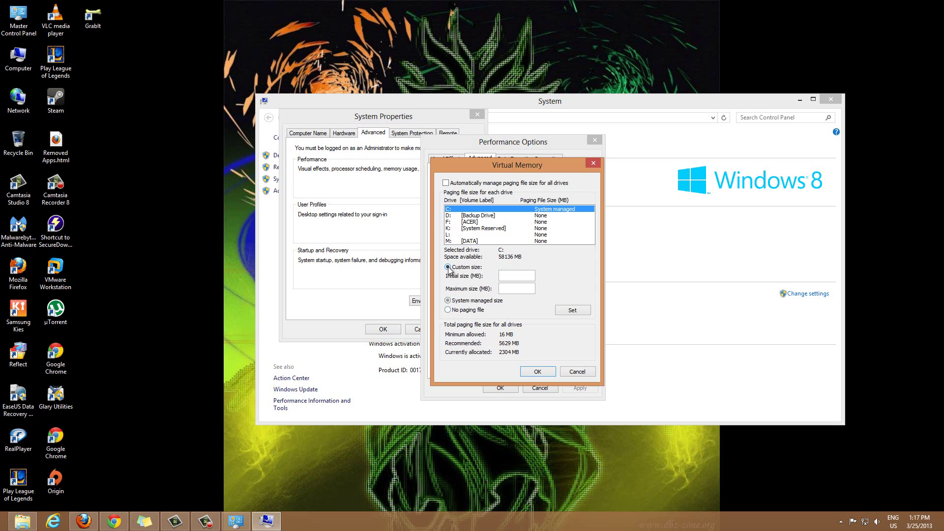
click(449, 301)
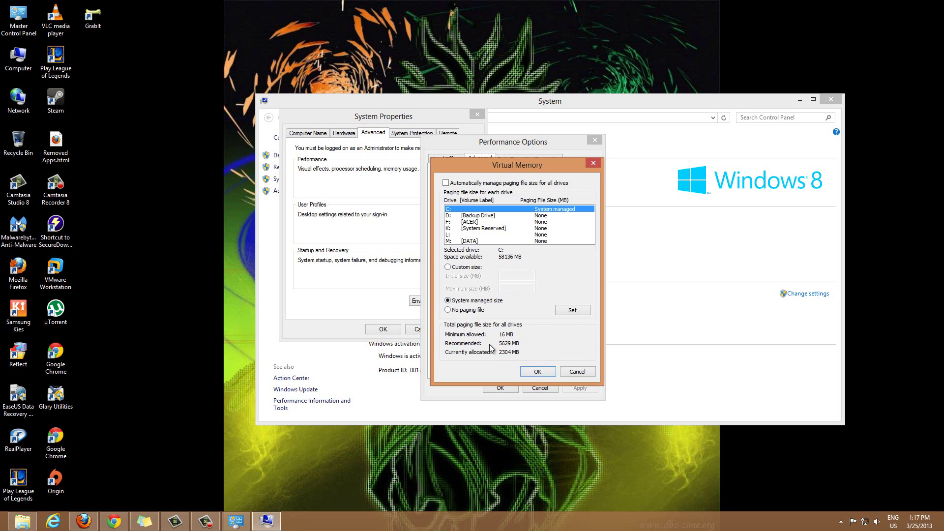
click(450, 268)
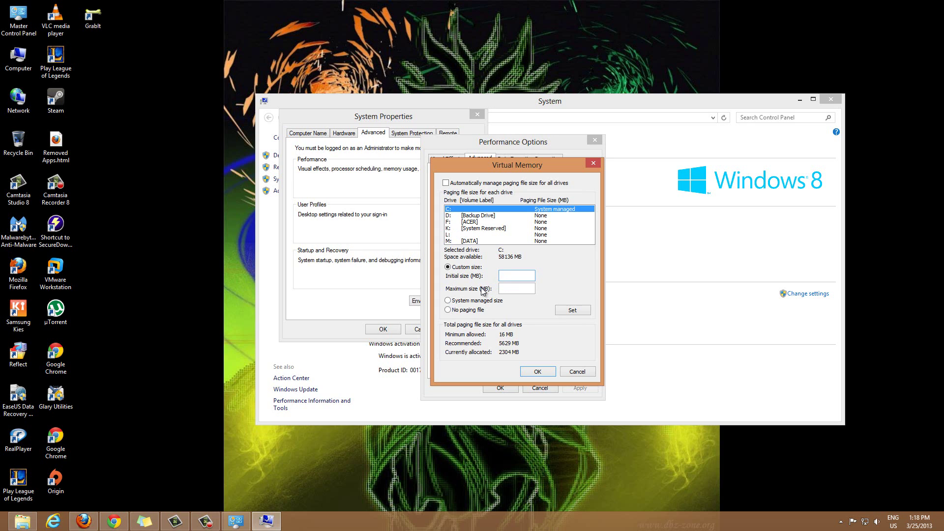
text(2)
text(56)
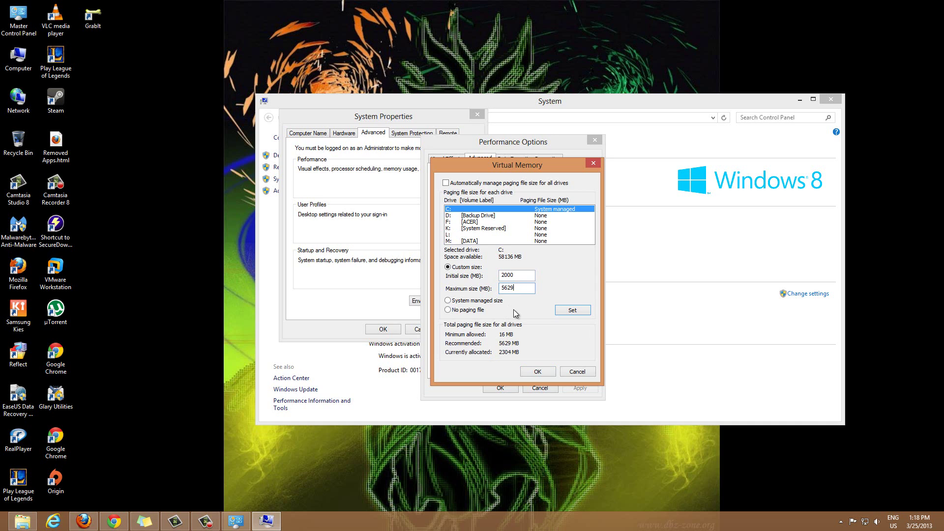
- Set the 2000–5629 MB size, acknowledge the restart warning, and confirm both dialogs
click(571, 313)
click(538, 372)
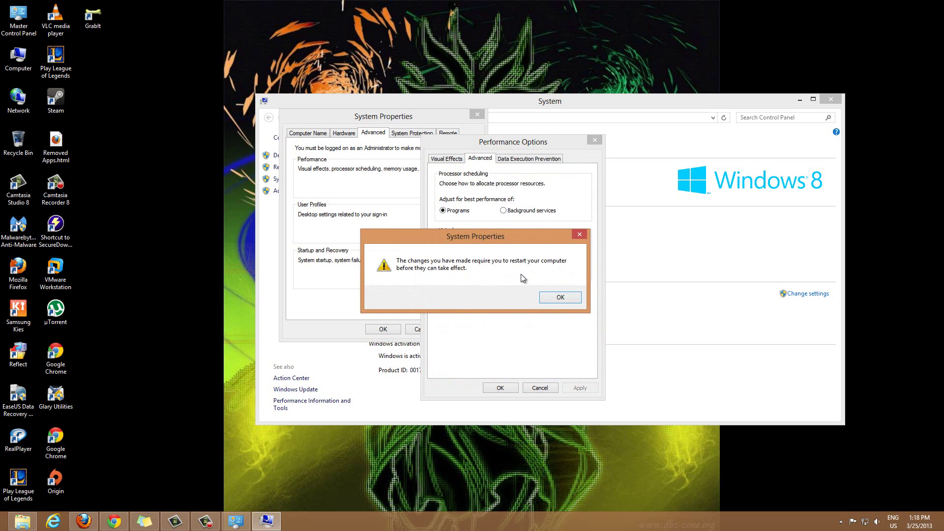
click(563, 297)
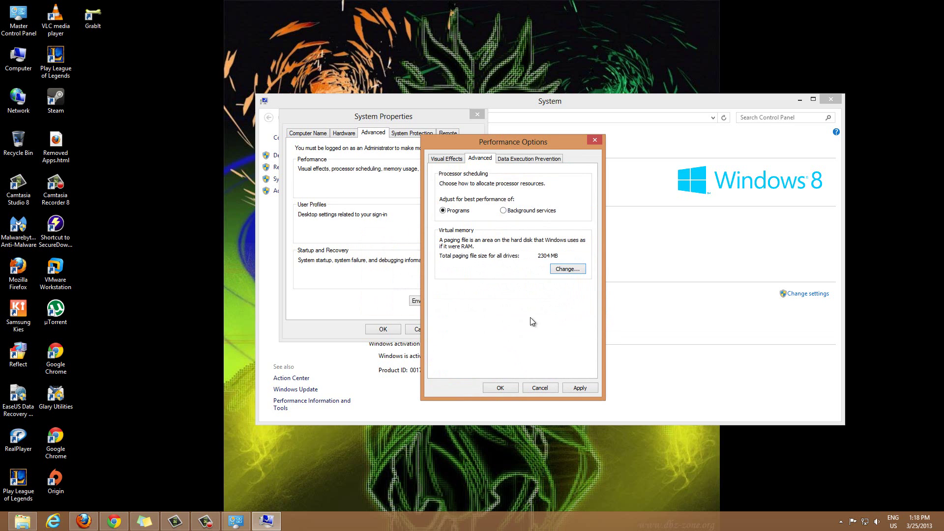
click(574, 390)
click(508, 389)
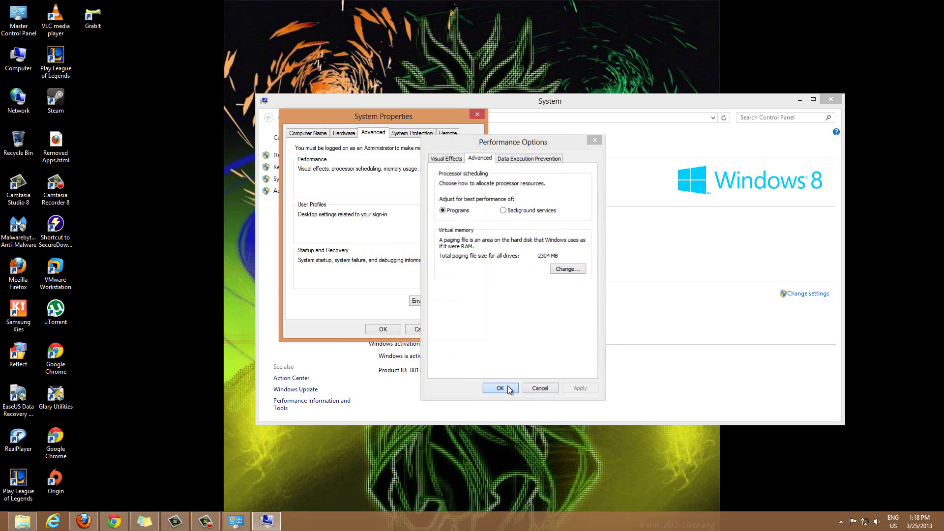
click(383, 329)
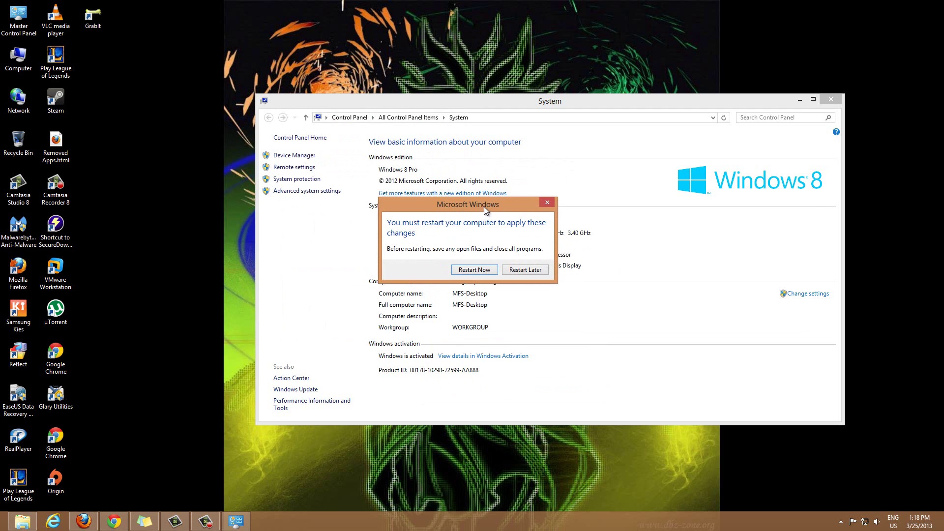
drag(480, 208, 634, 280)
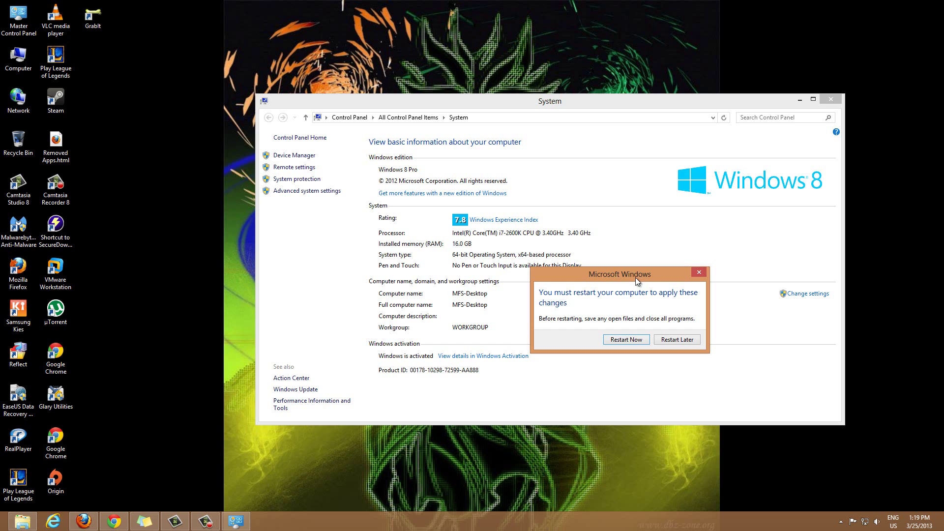
mouse_move(636, 278)
mouse_down()
mouse_move(581, 278)
mouse_move(503, 247)
mouse_up()
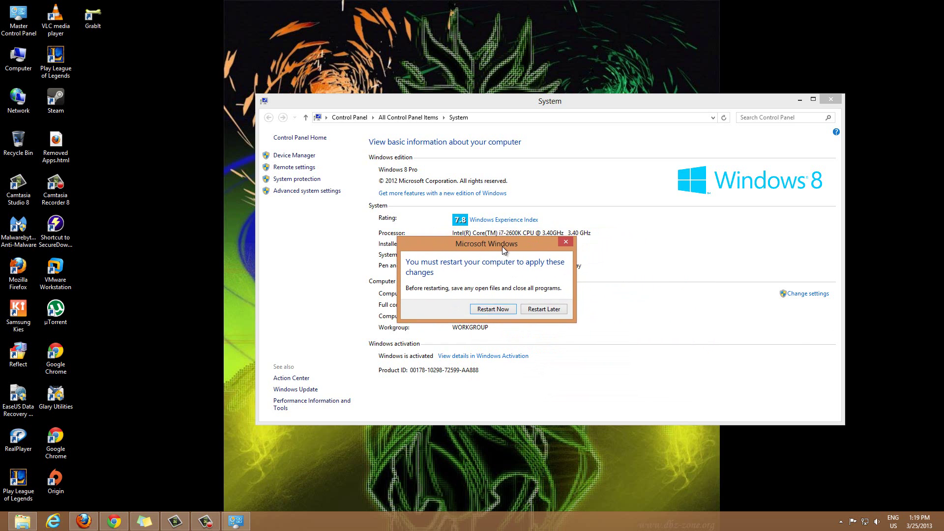